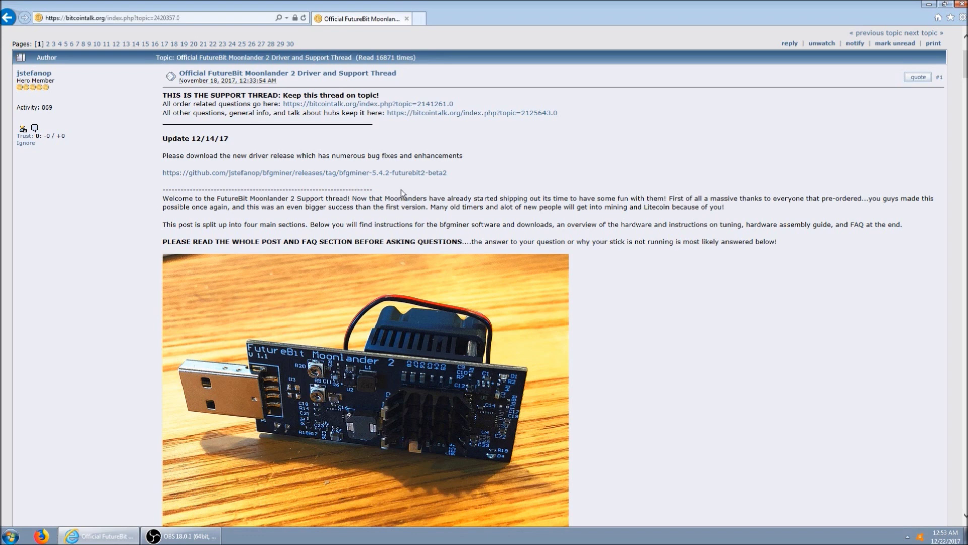
Open the github.com bfgminer release link from the first post in a new tab.
right_click(387, 173)
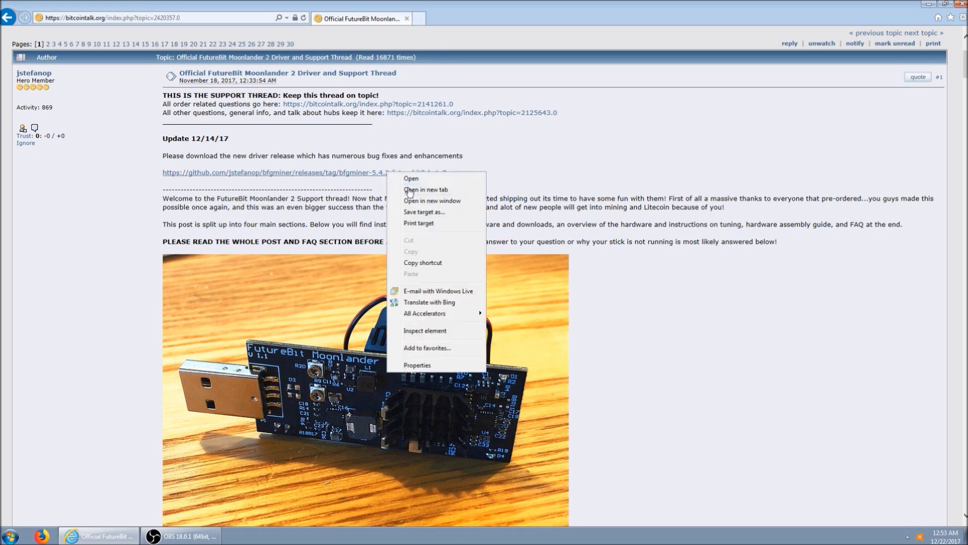
click(409, 190)
On the GitHub release page, start downloading bfgminer-5.4.2-futurebit2-win64.zip.
click(453, 20)
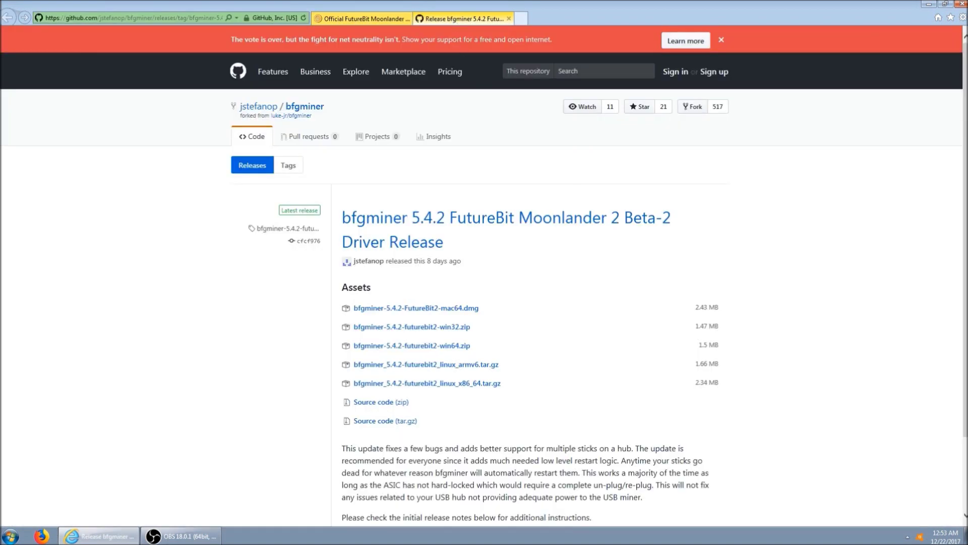
scroll(692, 356, down, 1)
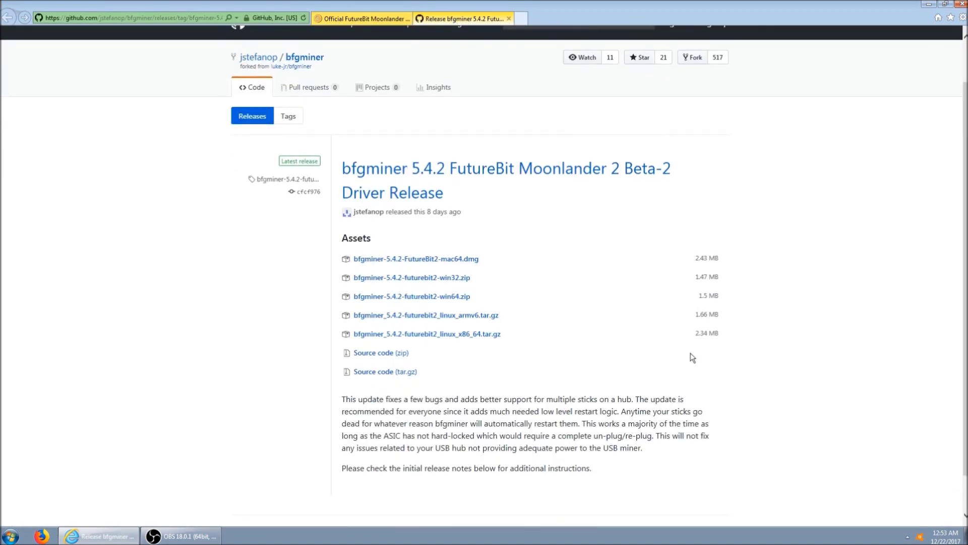
click(450, 302)
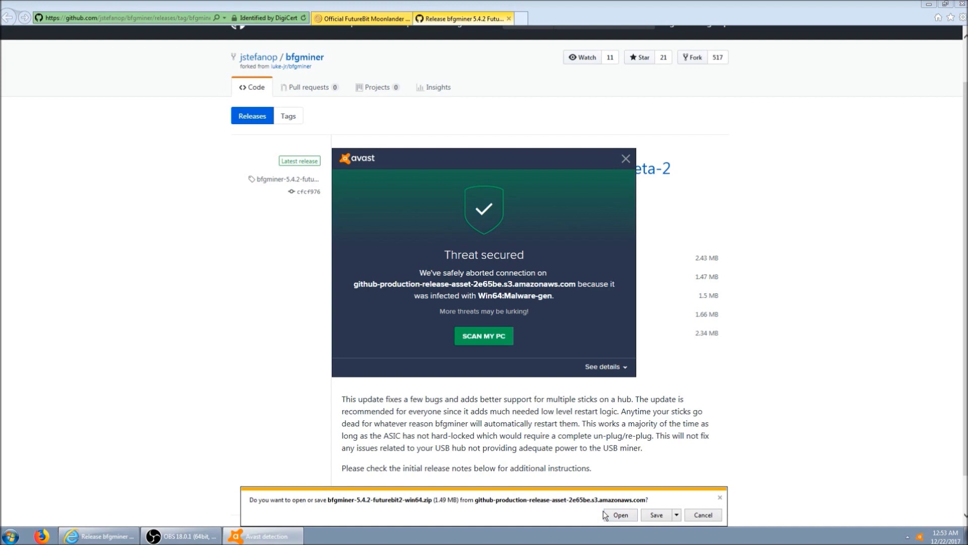
Dismiss the Avast alert, disable Avast shields for 1 hour, and retry the zip download.
click(626, 159)
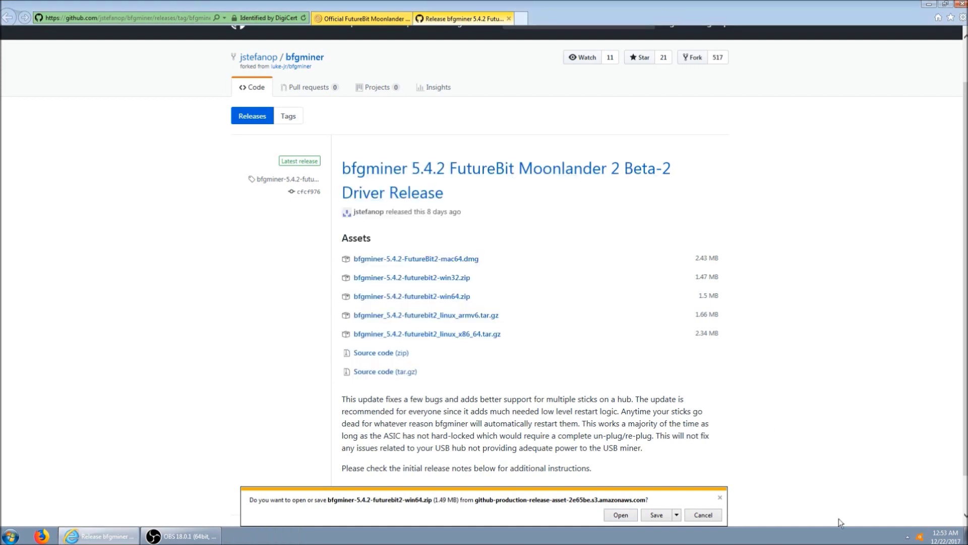
right_click(920, 537)
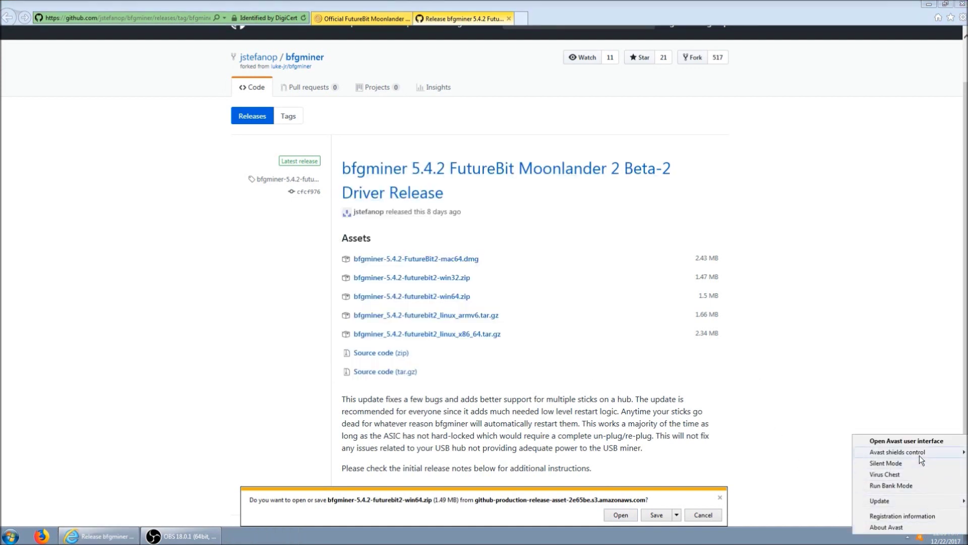
mouse_move(919, 454)
click(767, 477)
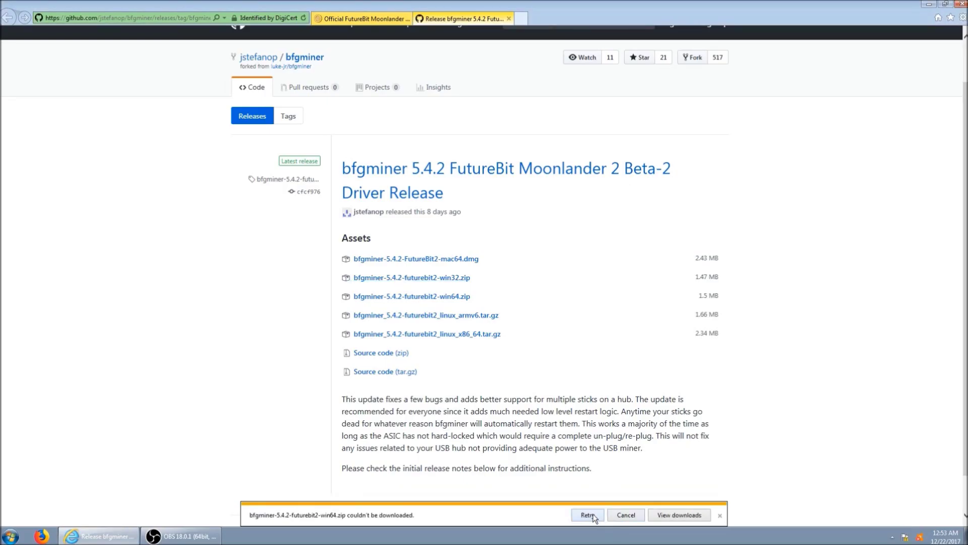
click(592, 515)
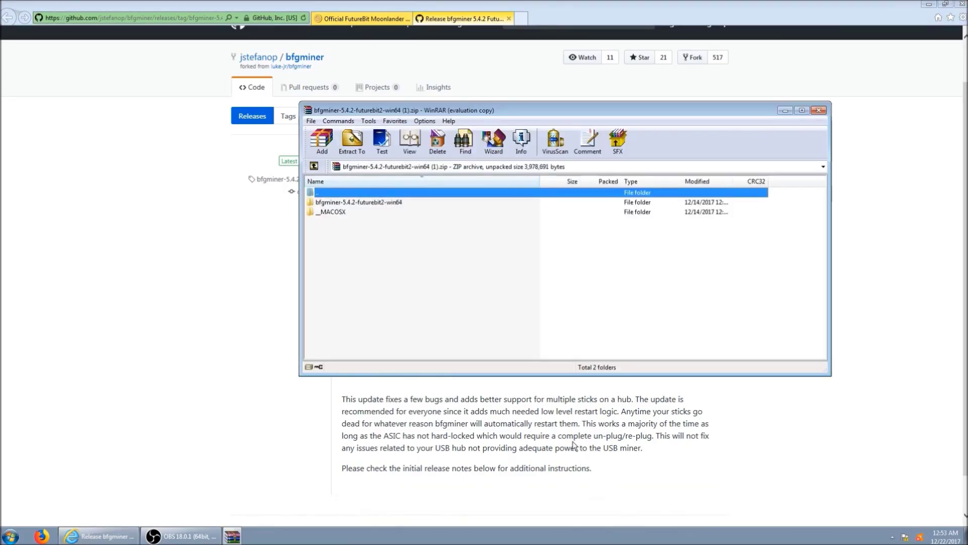
Extract the bfgminer-5.4.2-futurebit2-win64 folder to OS (C:), replacing existing files, and close WinRAR.
click(372, 204)
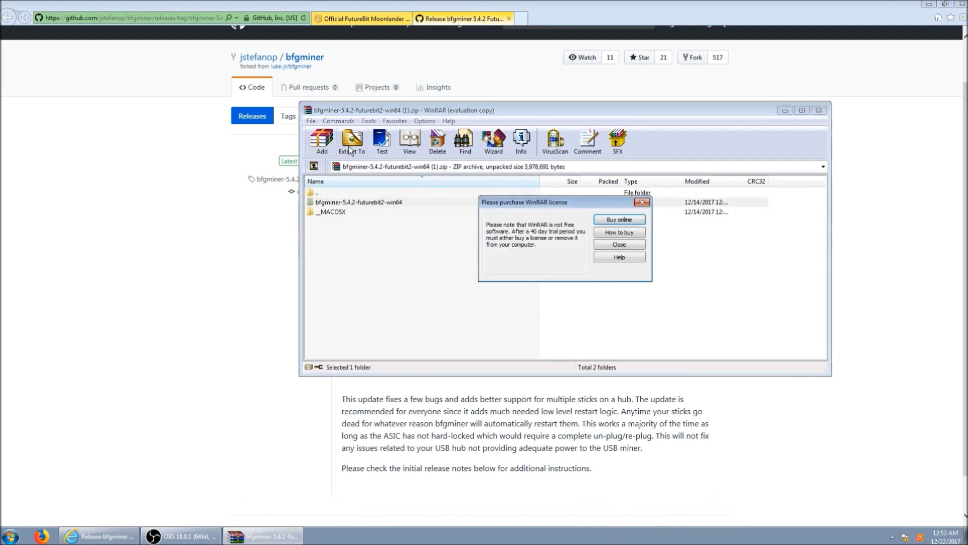
click(604, 246)
click(352, 142)
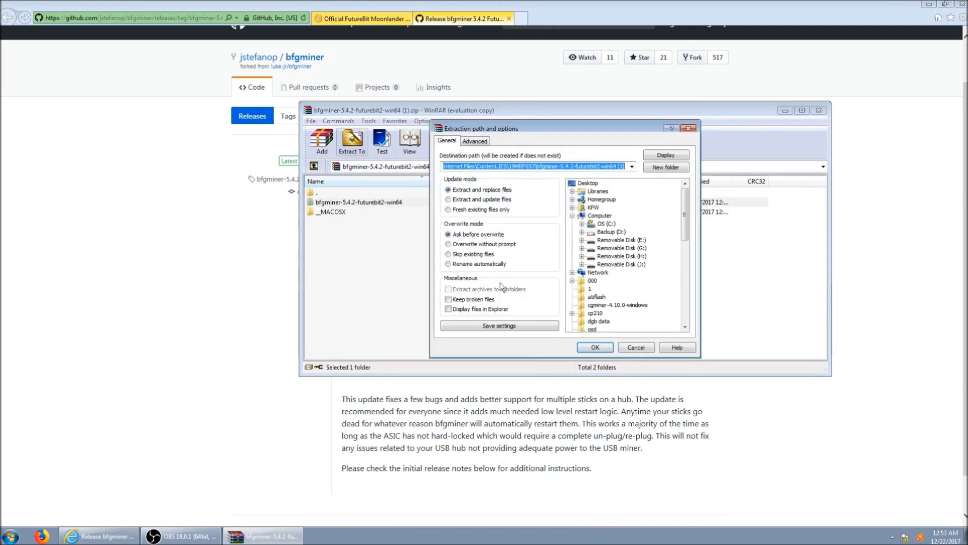
click(606, 224)
click(608, 347)
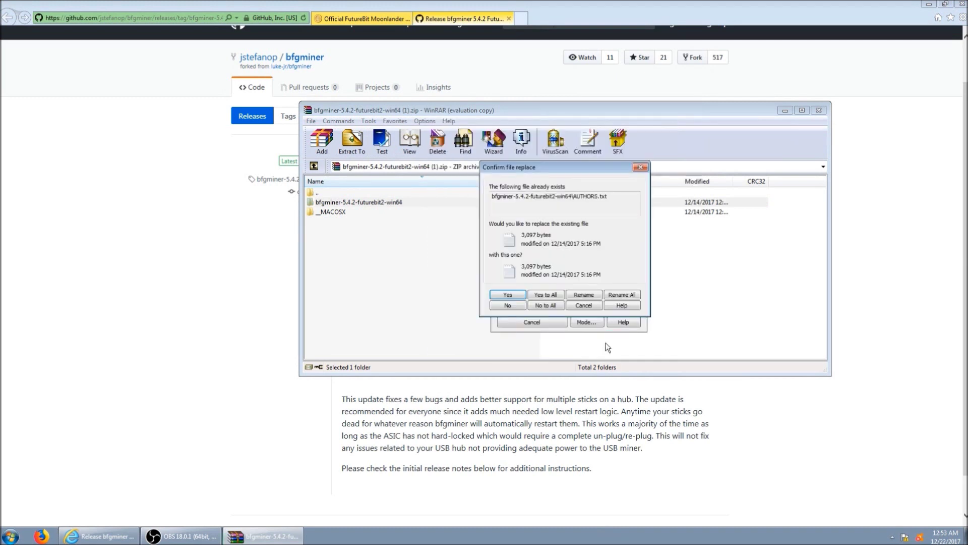
click(562, 299)
click(815, 111)
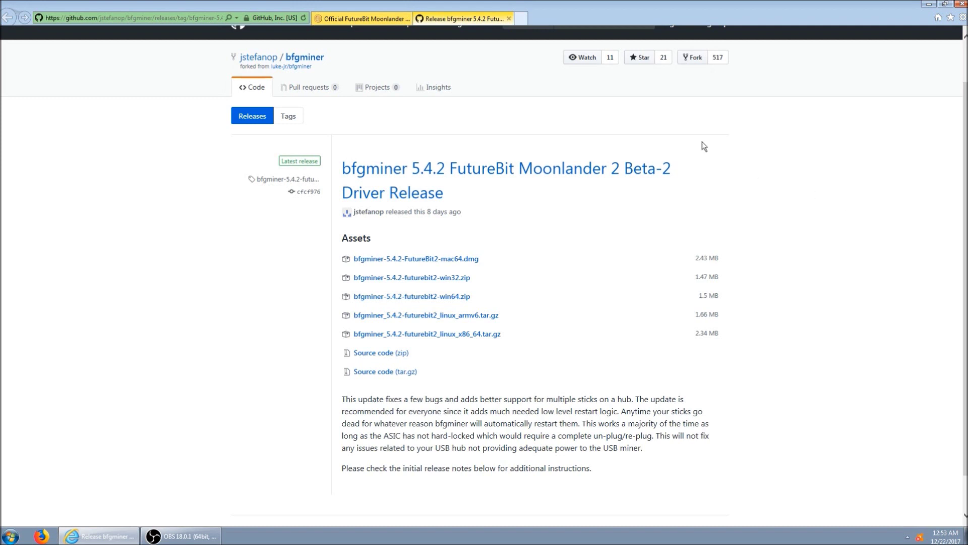
Search Google for litecoinpool.org and go to the pool's registration page.
click(521, 18)
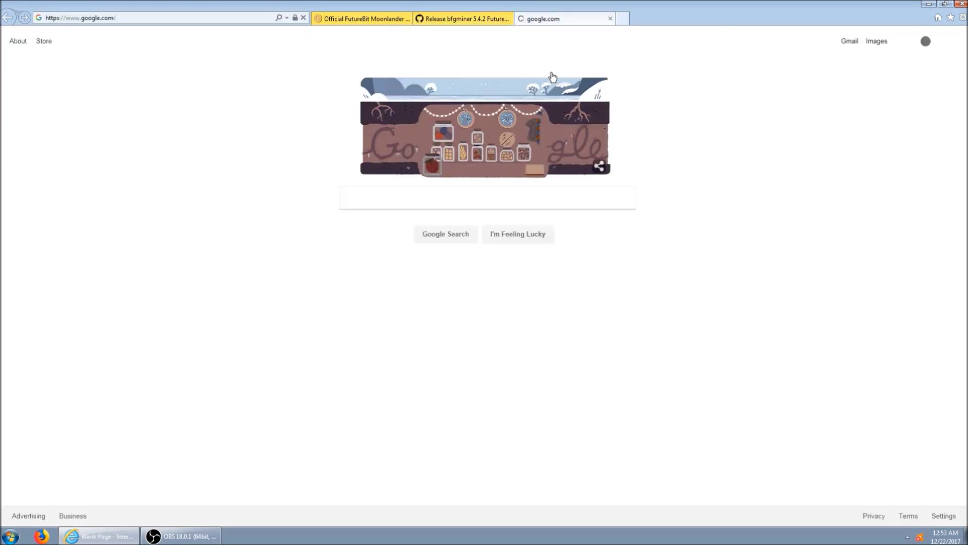
text(ltiecoinpool.org)
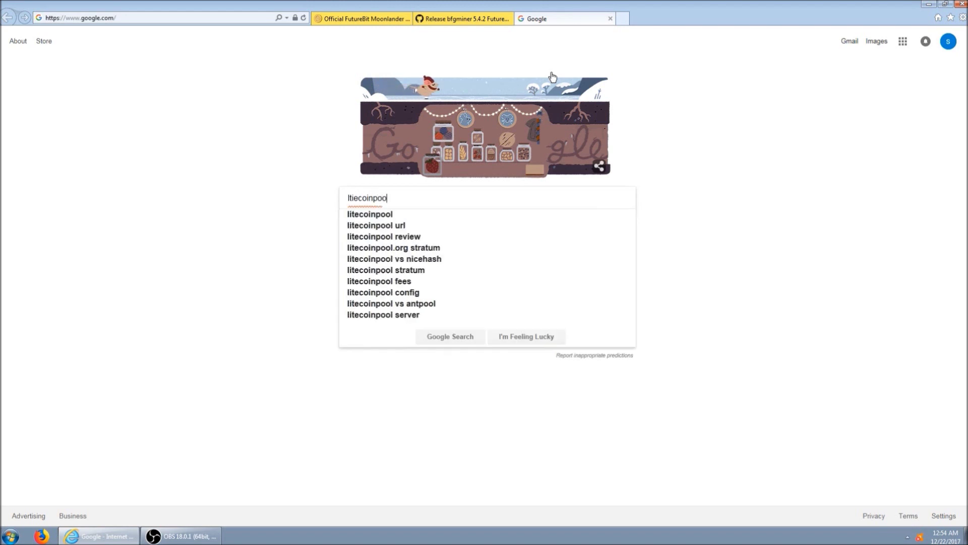
key(Return)
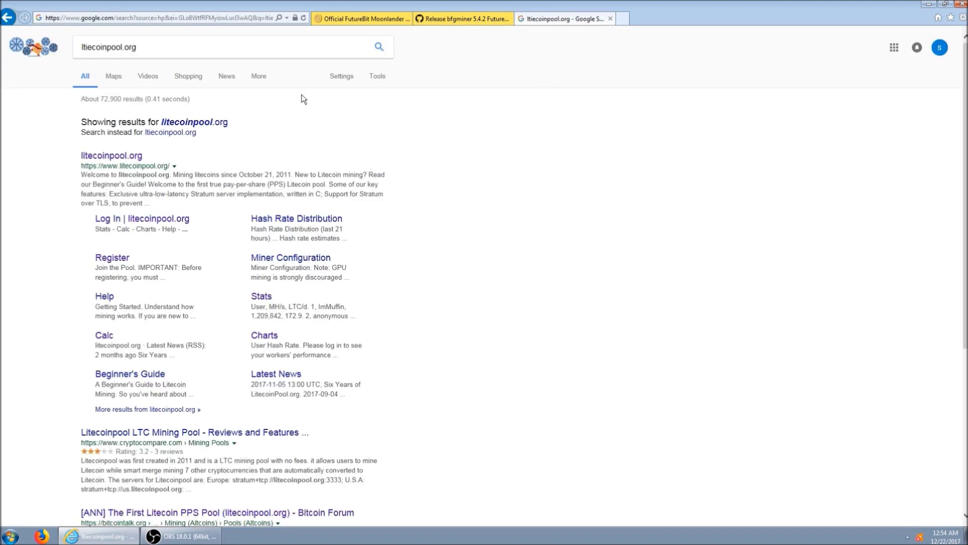
click(110, 157)
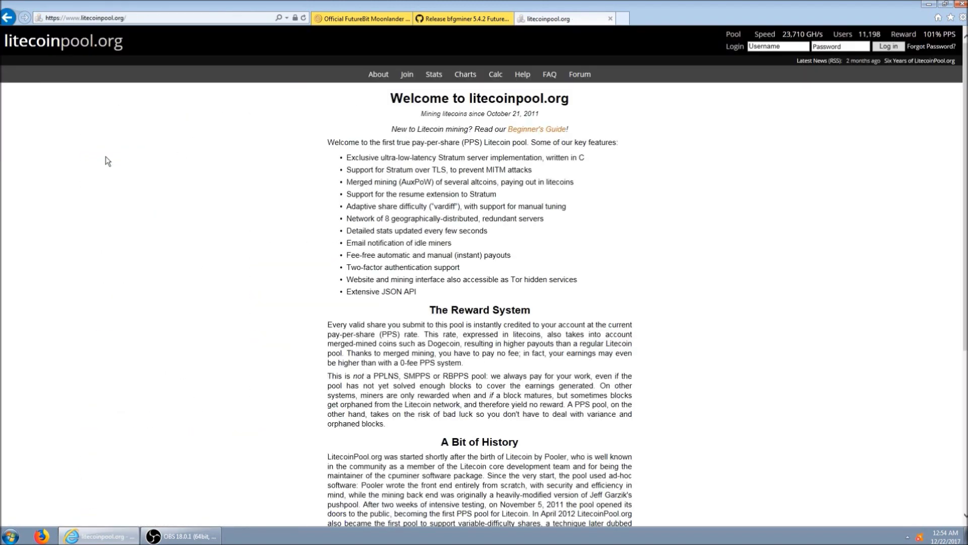
click(407, 74)
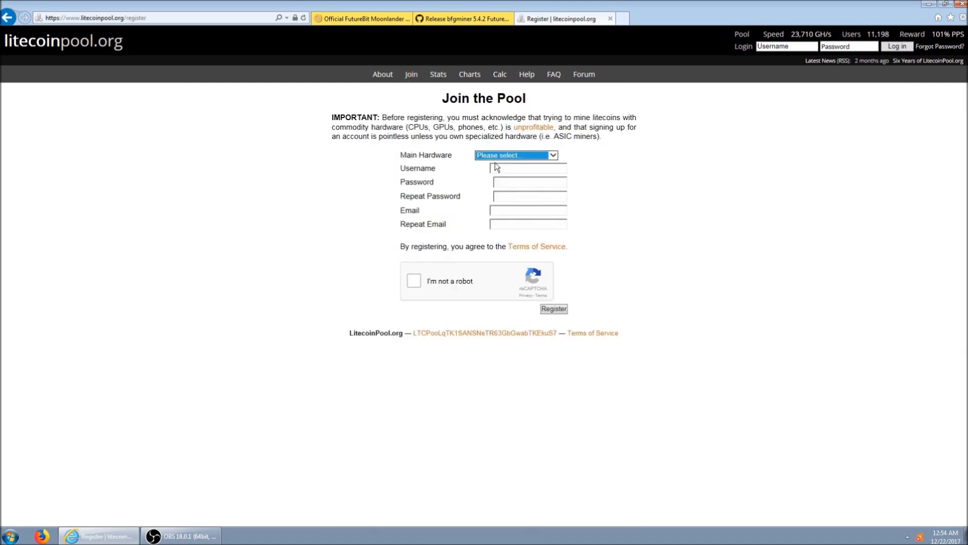
Choose FutureBit as main hardware and enter the account username and password.
click(520, 157)
click(520, 179)
click(518, 170)
text(heyteacher)
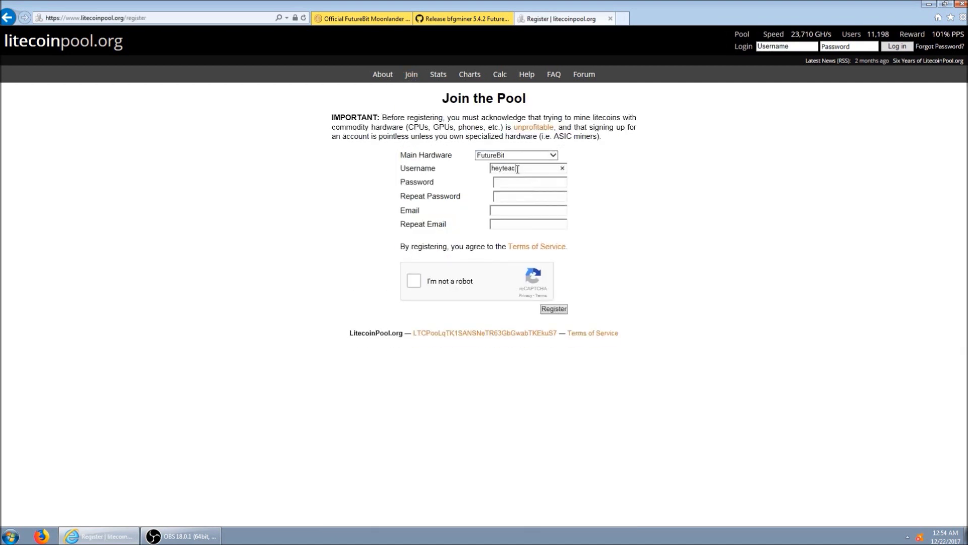
key(Tab)
text(**********)
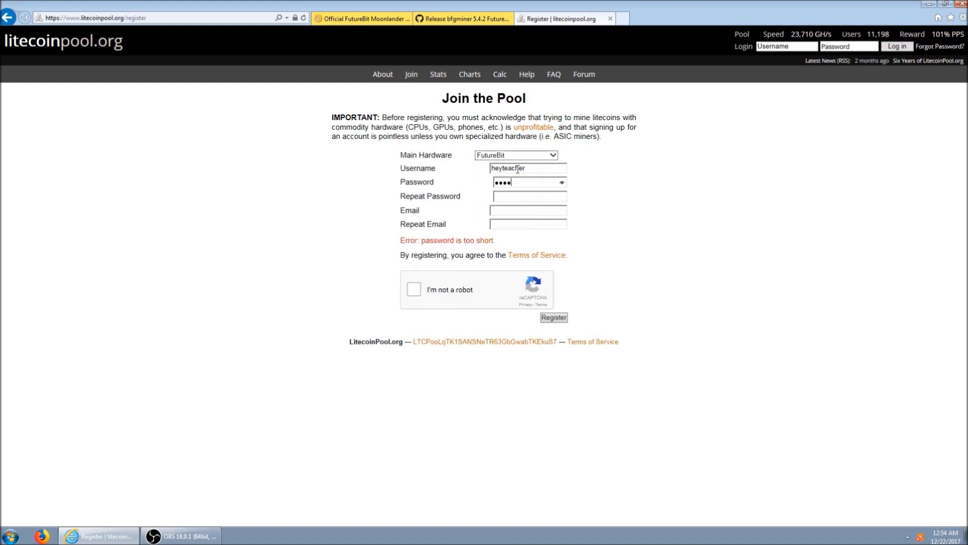
text(***********)
Enter and confirm the account e-mail address and complete the not-a-robot check.
key(Tab)
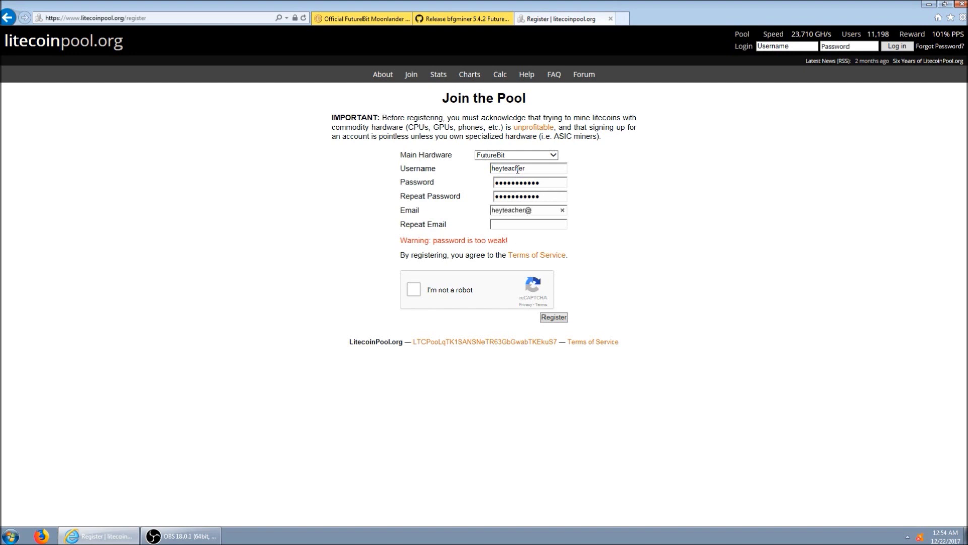
key(Tab)
text(he)
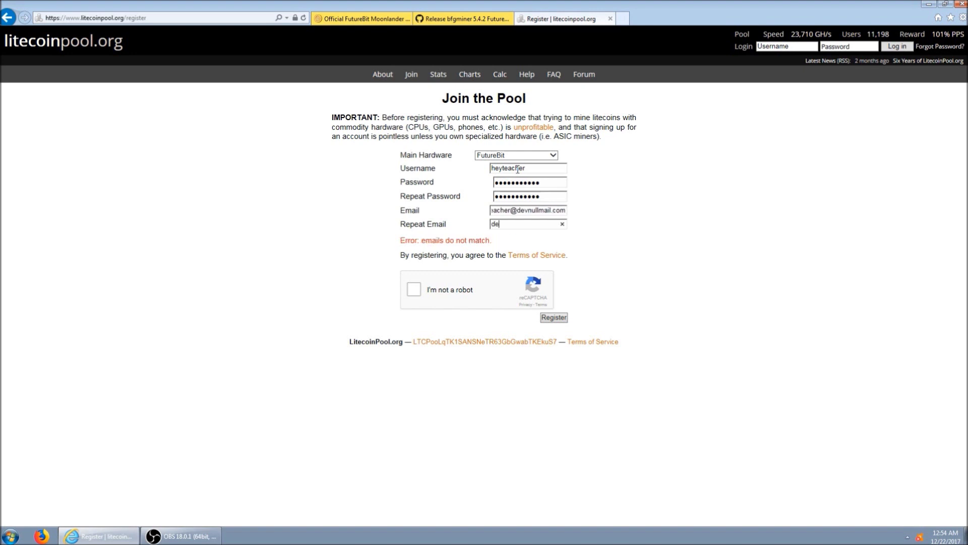
key(BackSpace)
key(BackSpace)
click(413, 288)
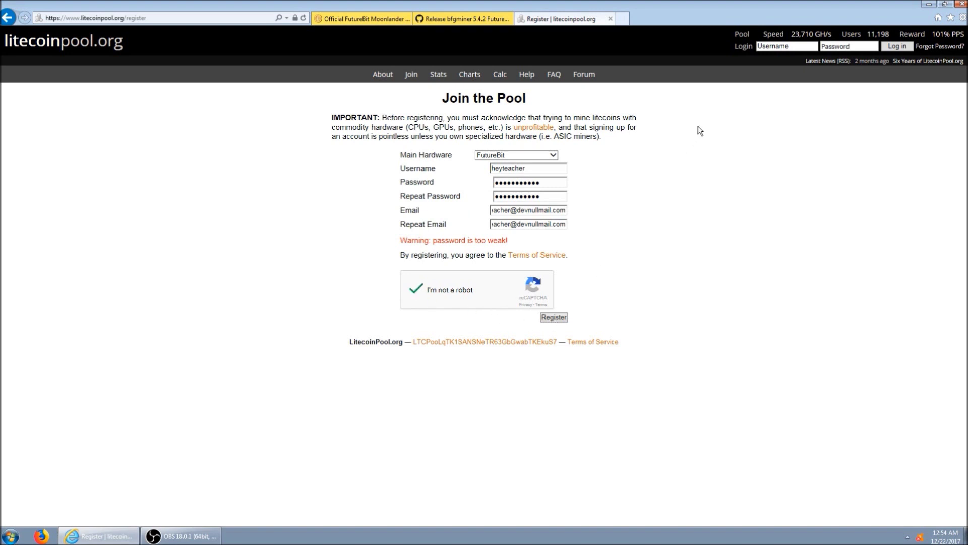
Log into litecoinpool.org from the header with the new username and password, declining to save it.
click(772, 48)
text(heyteacher)
key(Tab)
text(•••••••••••)
key(Return)
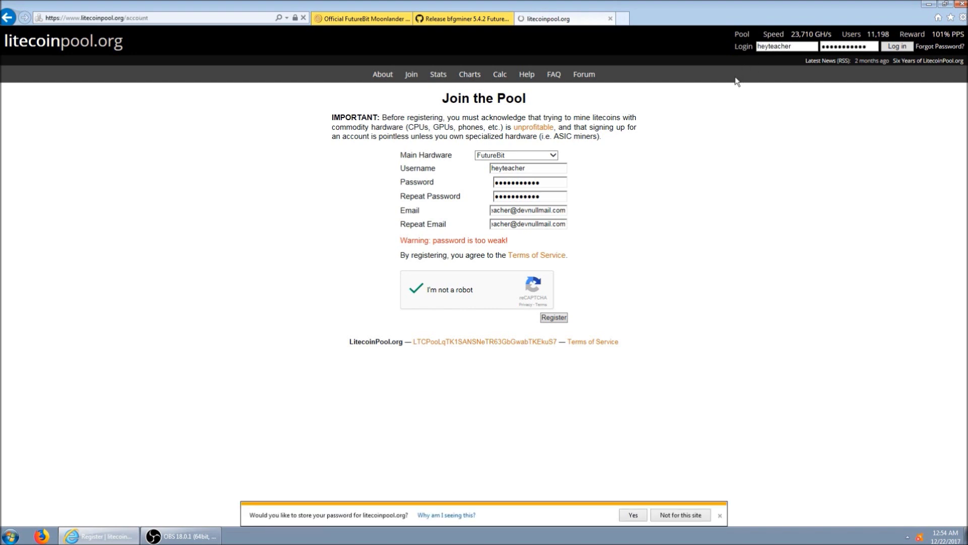
click(720, 515)
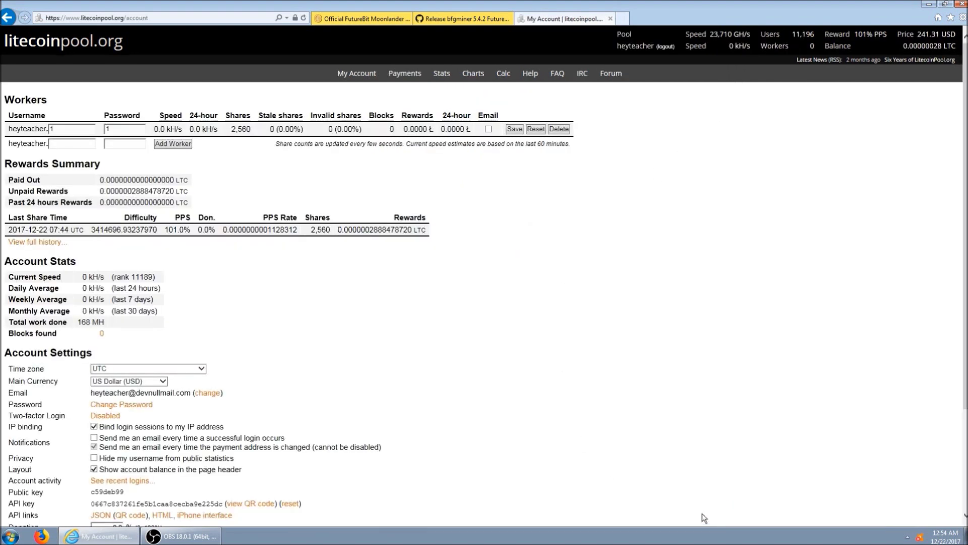
Open C:\bfgminer-5.4.2-futurebit2-win64 in Explorer and select Start_Moonlander2.bat.
key(super)
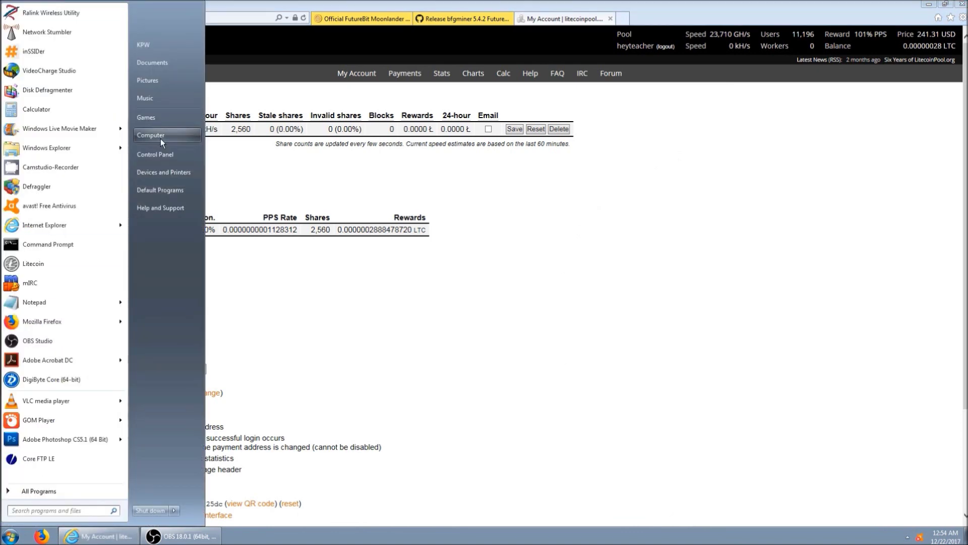
click(160, 138)
double_click(388, 170)
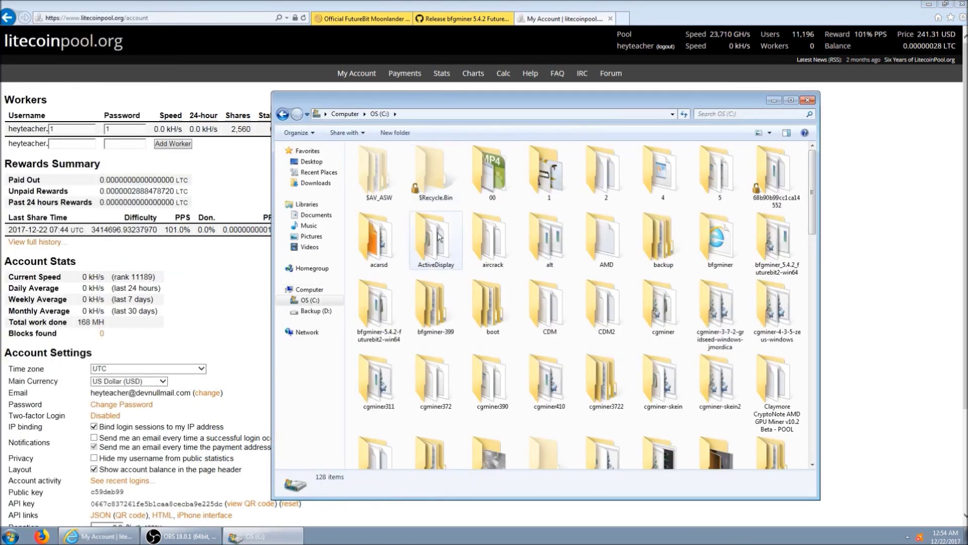
double_click(391, 331)
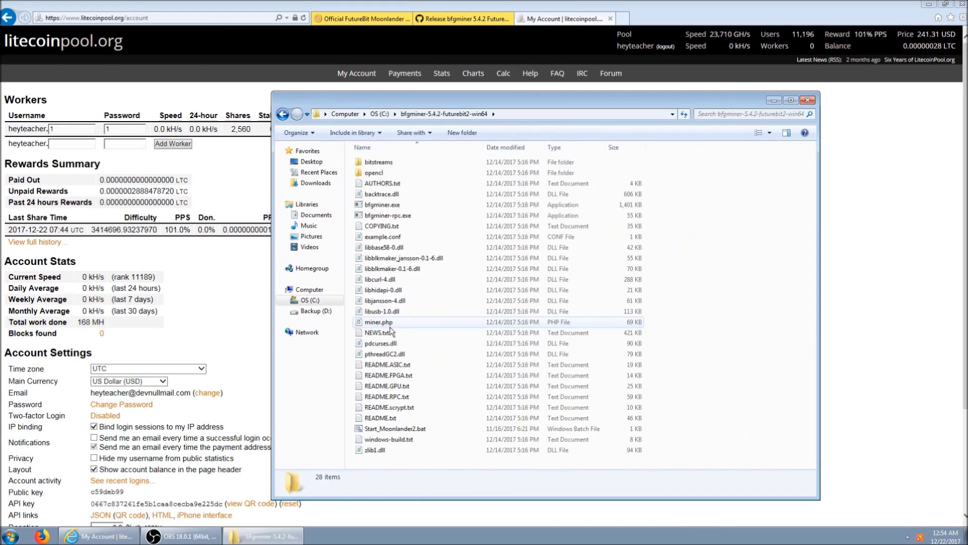
click(422, 430)
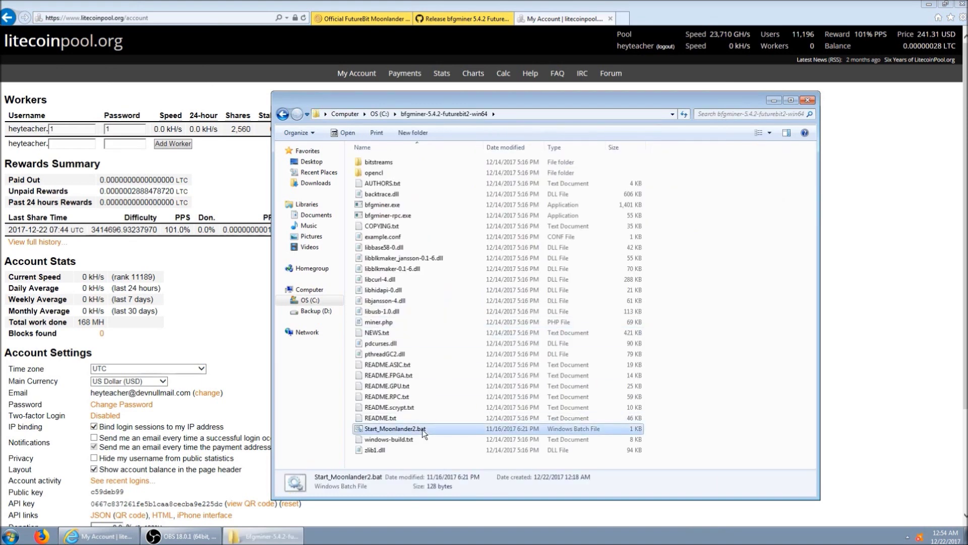
Edit Start_Moonlander2.bat in Notepad to use the pool account's worker name, then save and close.
right_click(423, 434)
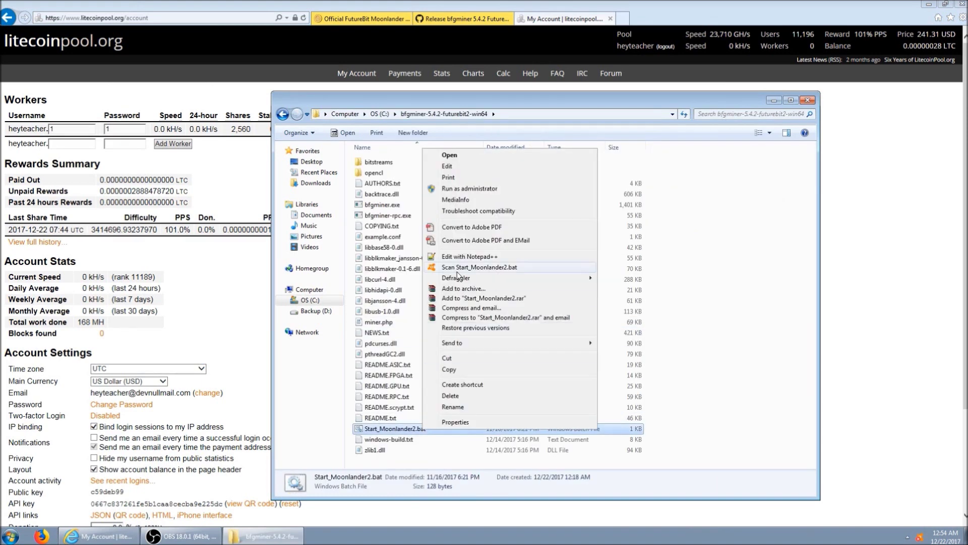
click(468, 167)
drag(464, 351, 443, 351)
key(Delete)
key(Delete)
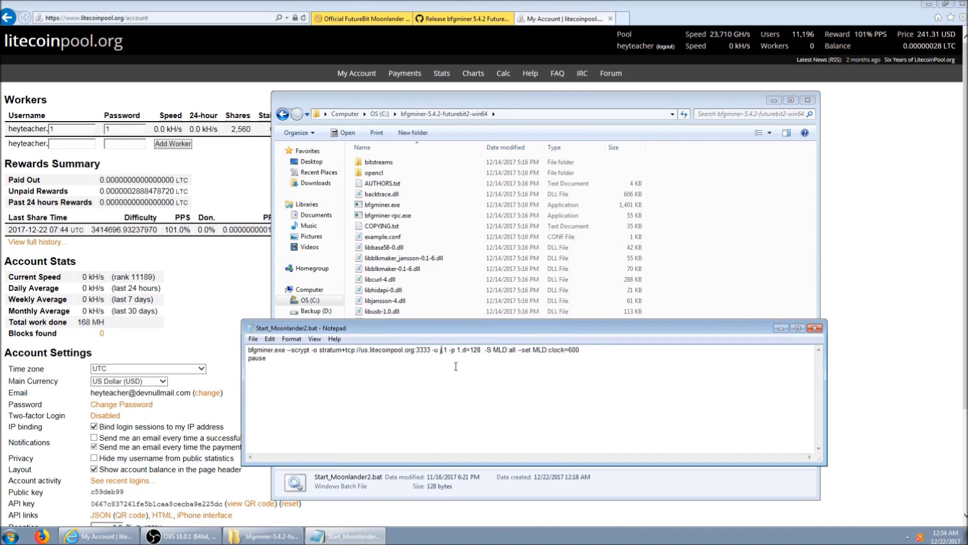
key(BackSpace)
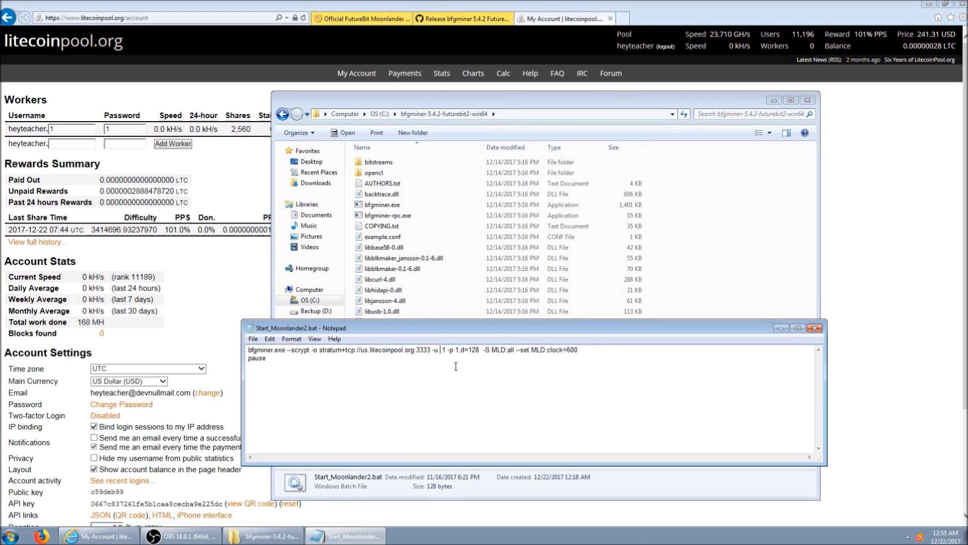
text(heyteache)
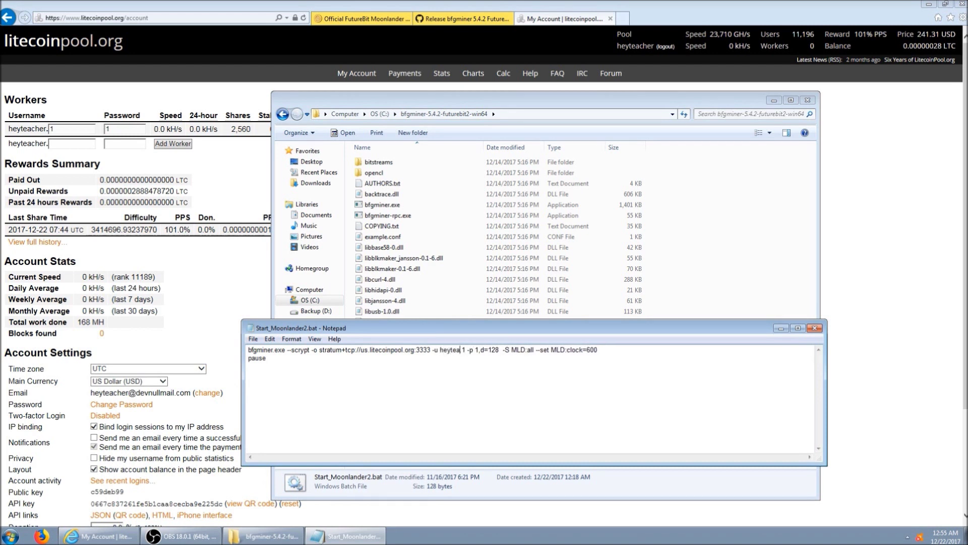
text(r)
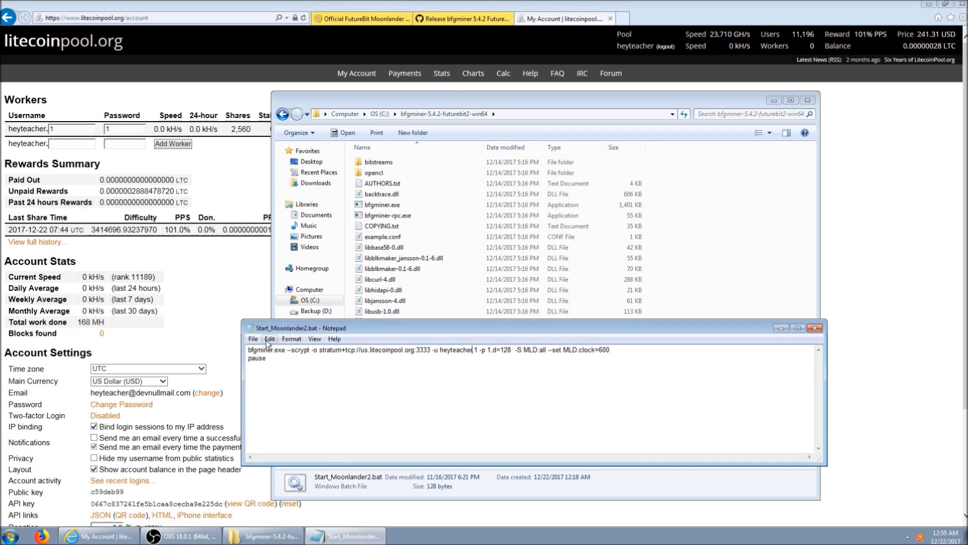
click(253, 339)
click(267, 374)
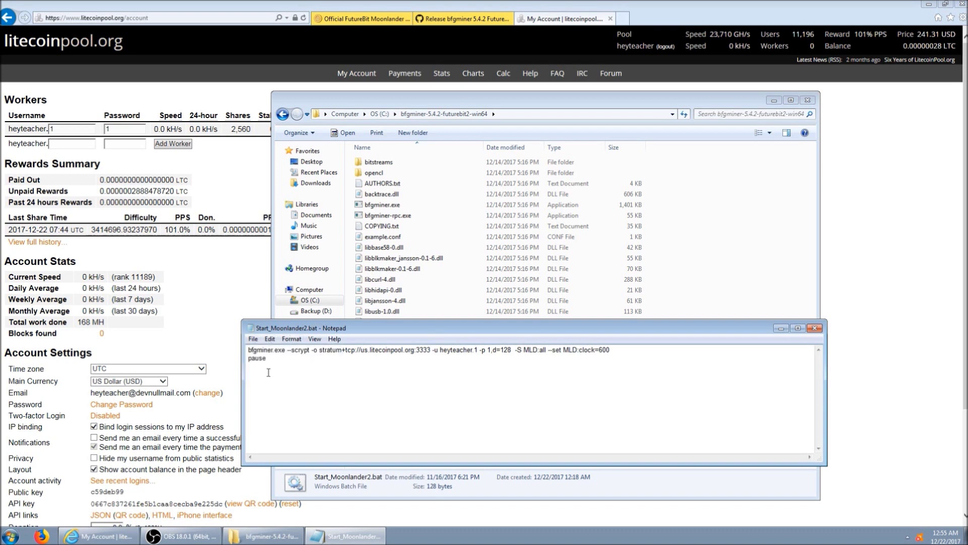
click(815, 328)
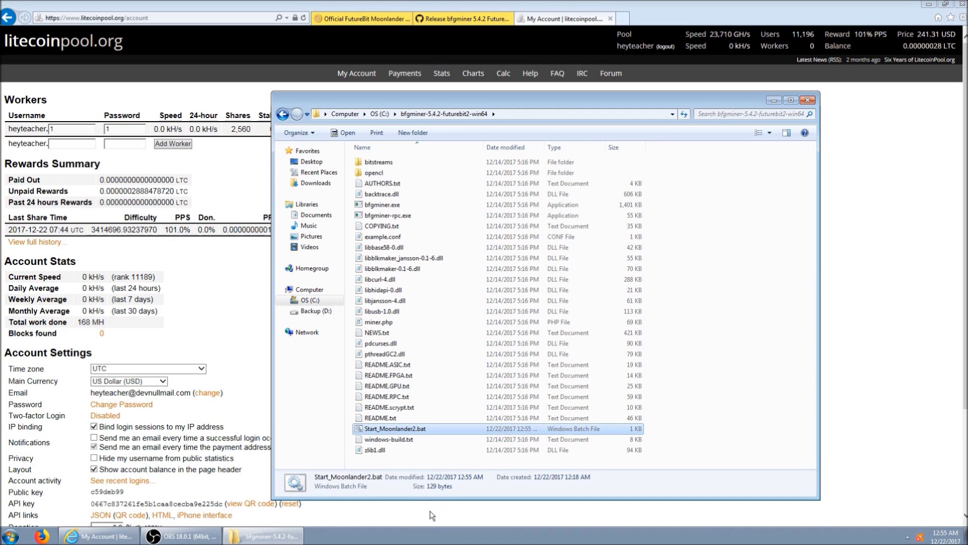
Launch Start_Moonlander2.bat and center the bfgminer console mining on us.litecoinpool.org.
double_click(378, 429)
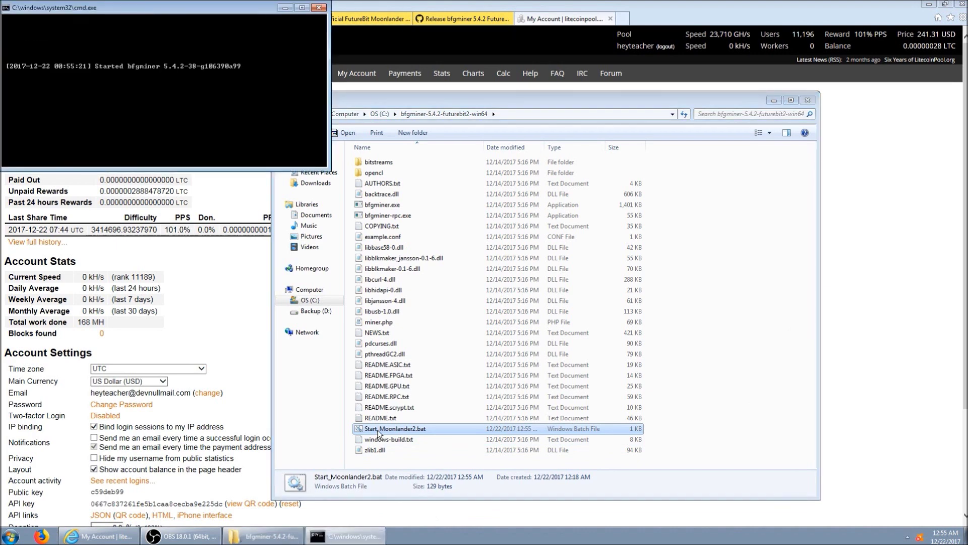
drag(99, 10, 339, 254)
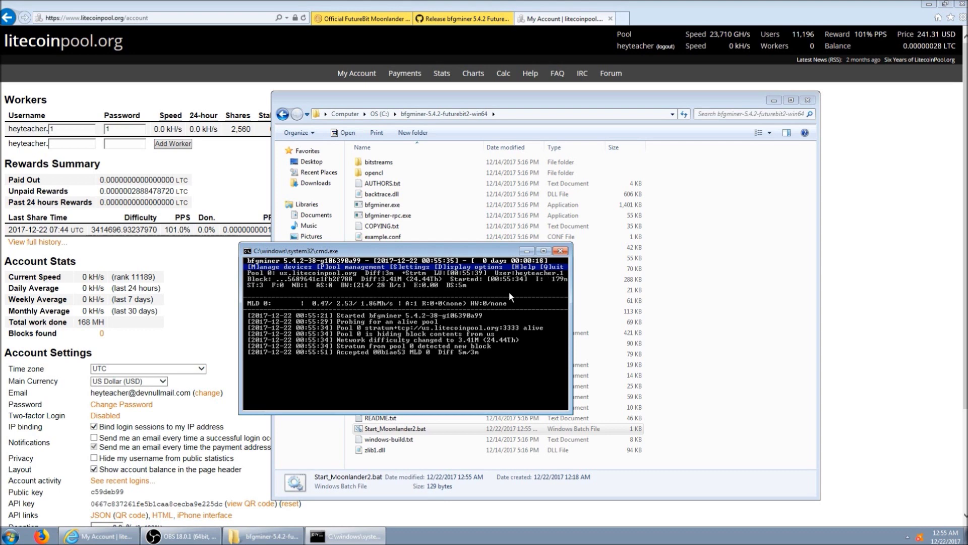
Close the miner console and enable all Avast shields from the tray menu.
click(560, 251)
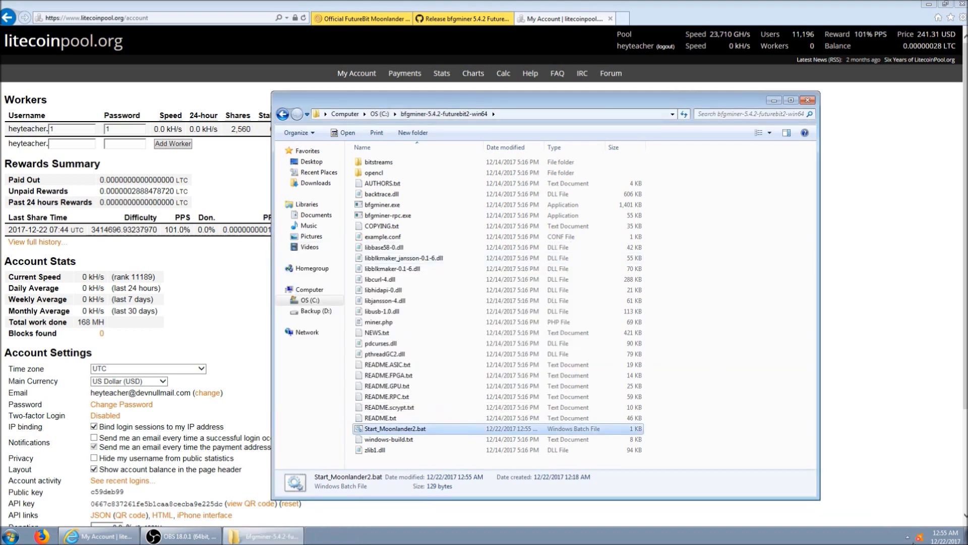
right_click(919, 538)
mouse_move(878, 456)
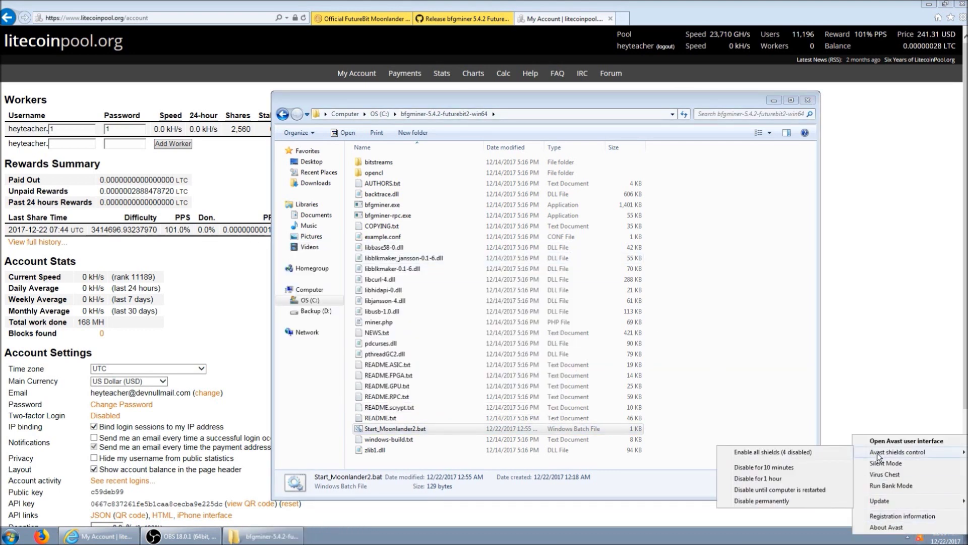
click(830, 454)
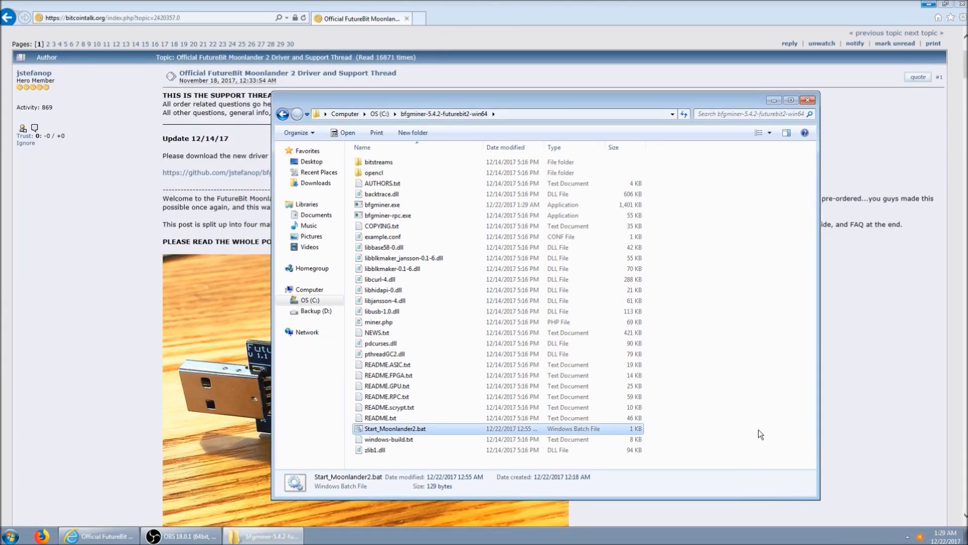
Rerun Start_Moonlander2.bat, dismiss Avast's threat-secured notice, and close the failed console.
double_click(534, 430)
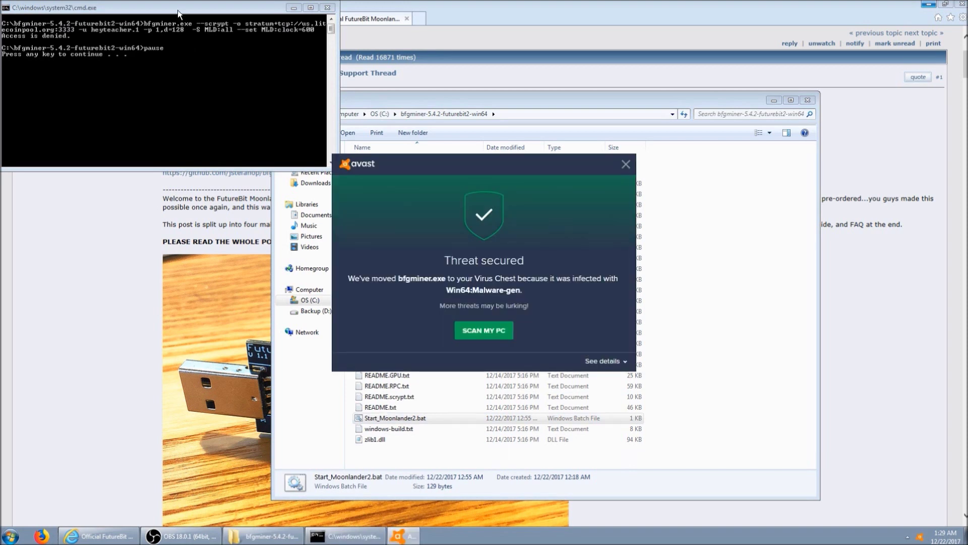
click(623, 159)
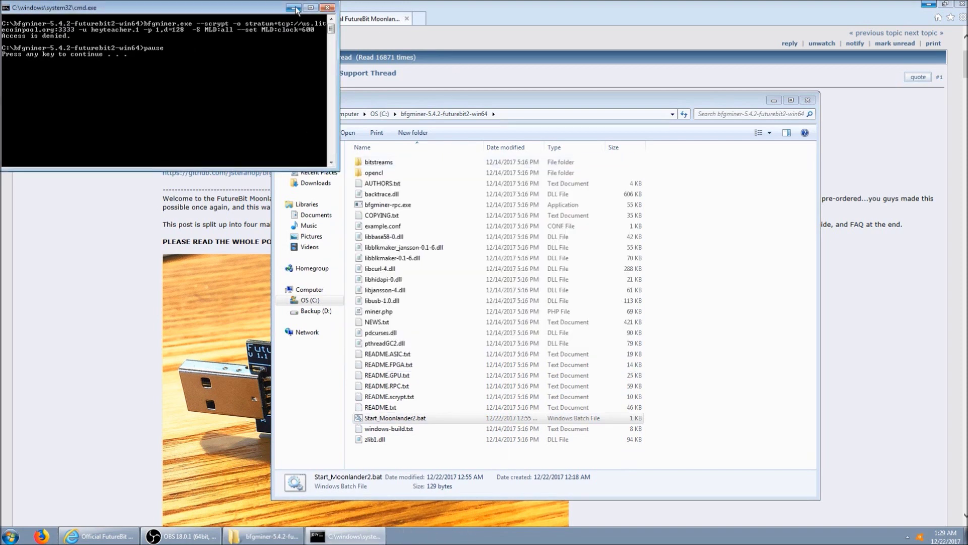
click(328, 8)
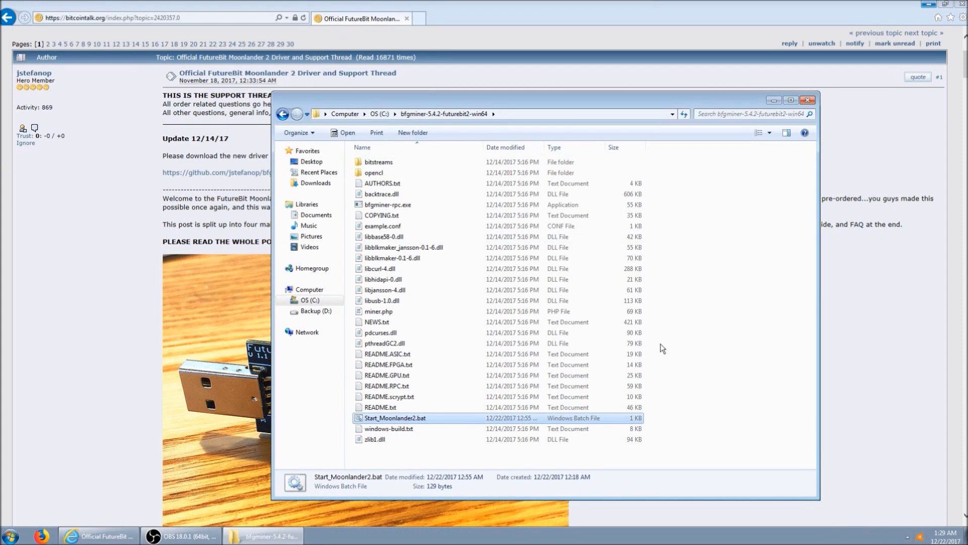
Copy the C:\bfgminer-5.4.2-futurebit2-win64 path from Explorer's address bar and dismiss the Avast notice.
click(504, 114)
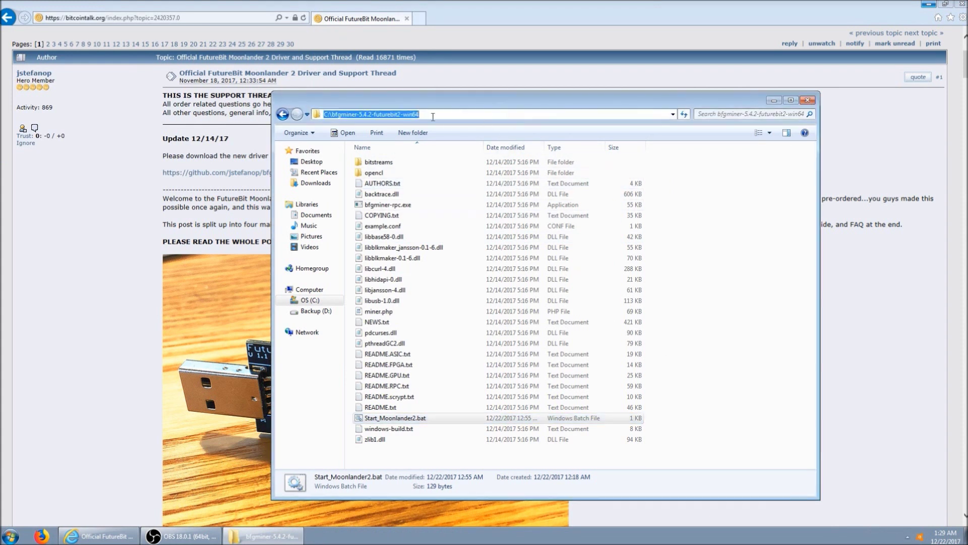
right_click(415, 114)
click(446, 149)
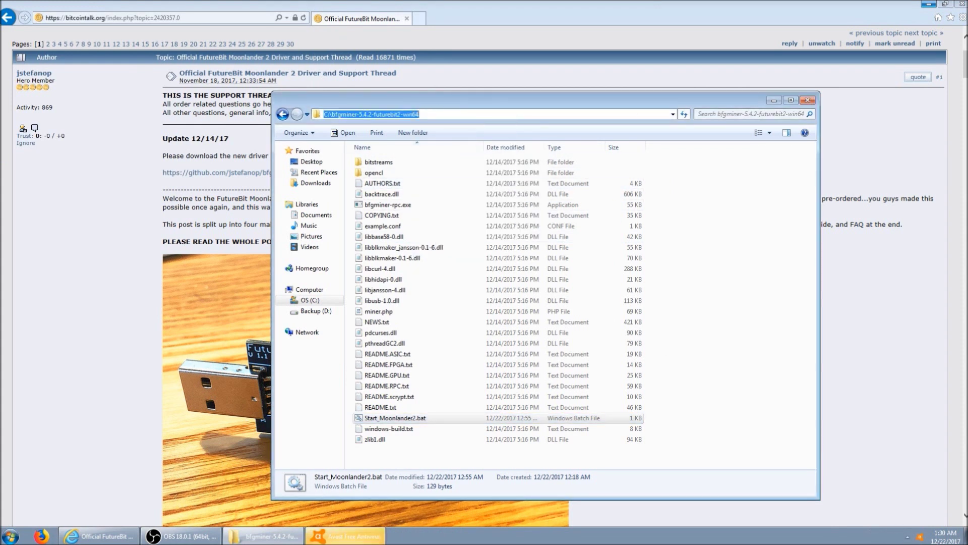
click(626, 171)
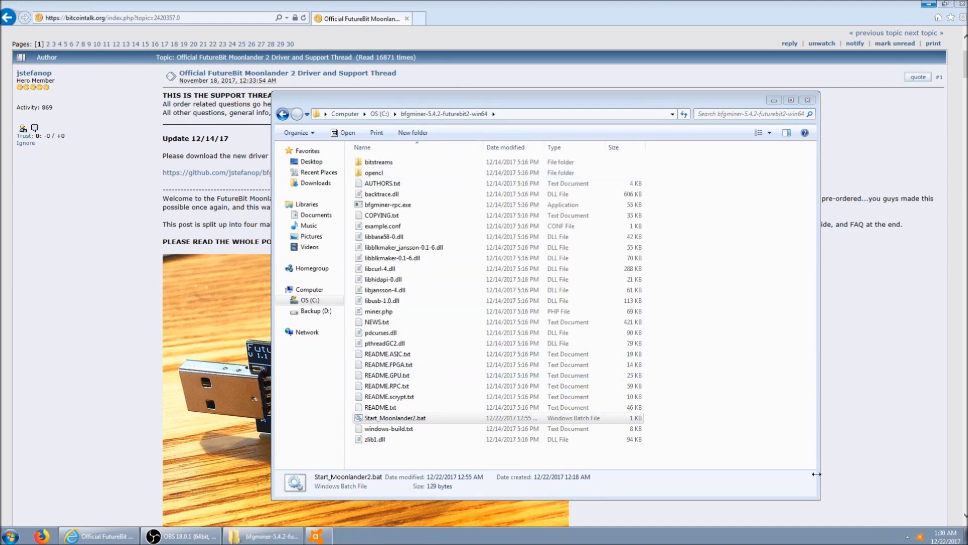
Add C:\bfgminer-5.4.2-futurebit2-win64\* as a file-path exclusion in Avast's General settings.
click(921, 537)
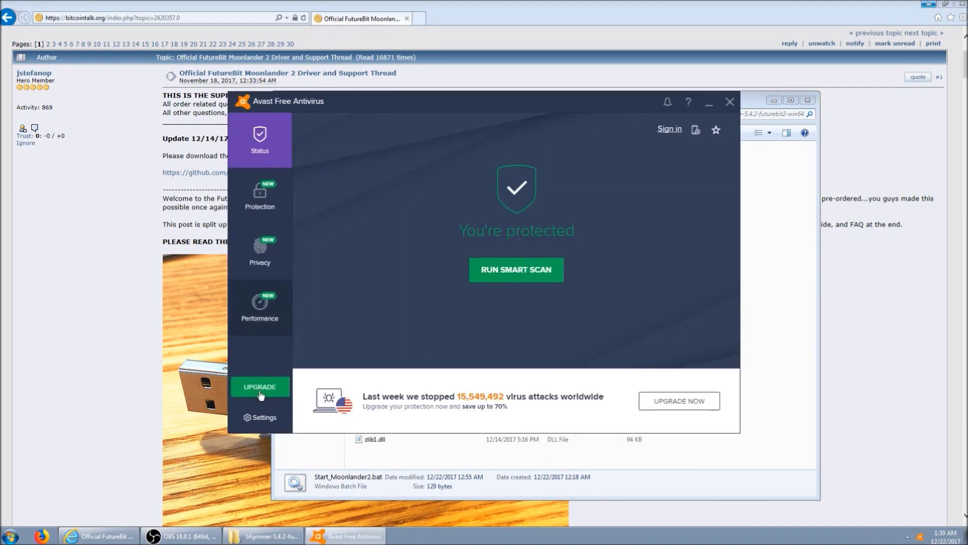
click(267, 419)
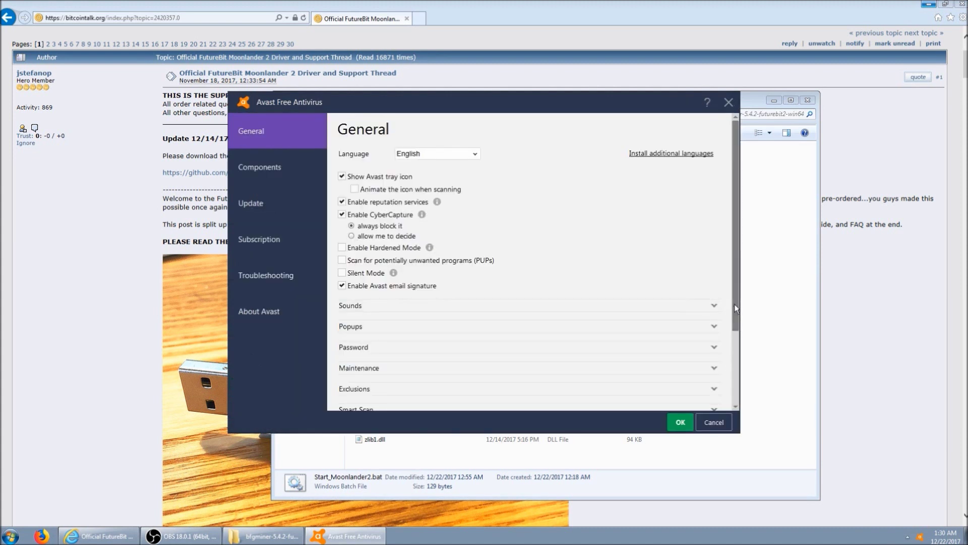
scroll(734, 340, down, 2)
click(716, 340)
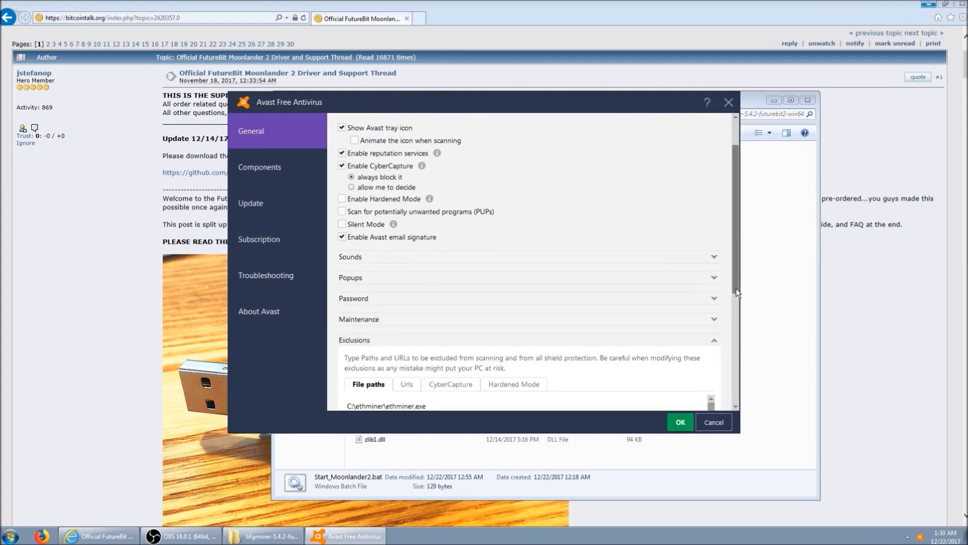
scroll(717, 312, down, 6)
drag(714, 278, 713, 308)
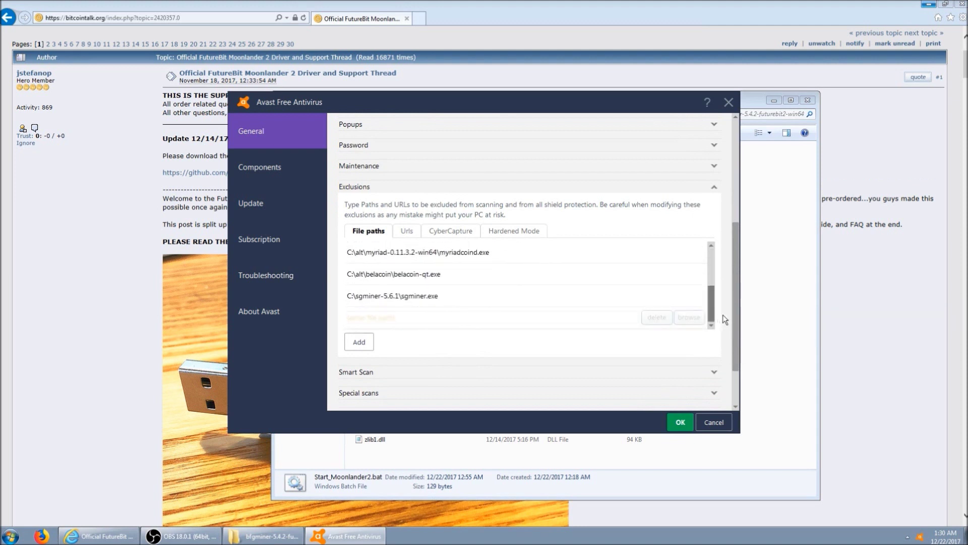
click(452, 318)
key(ctrl+v)
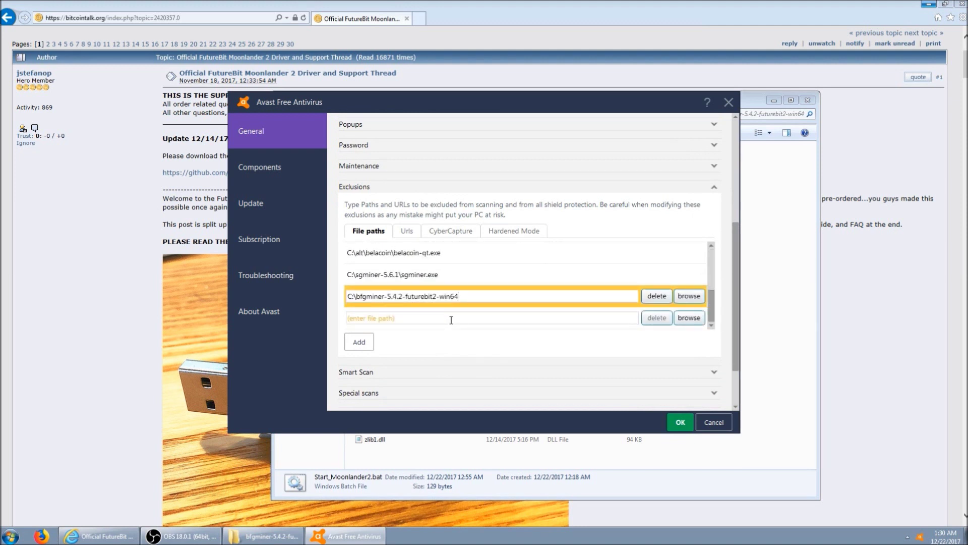
click(359, 341)
click(678, 422)
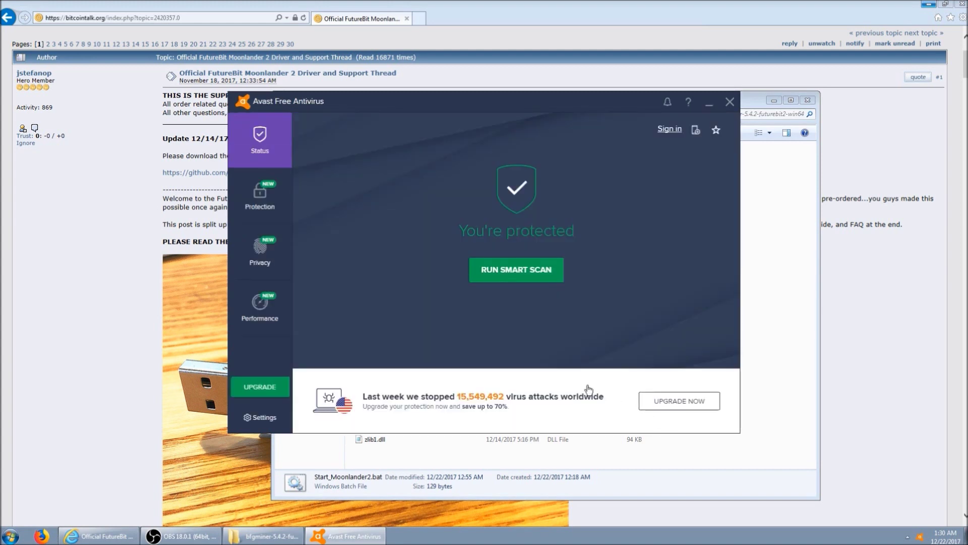
Restore the latest quarantined bfgminer.exe from Avast's Virus Chest and close Avast.
click(260, 196)
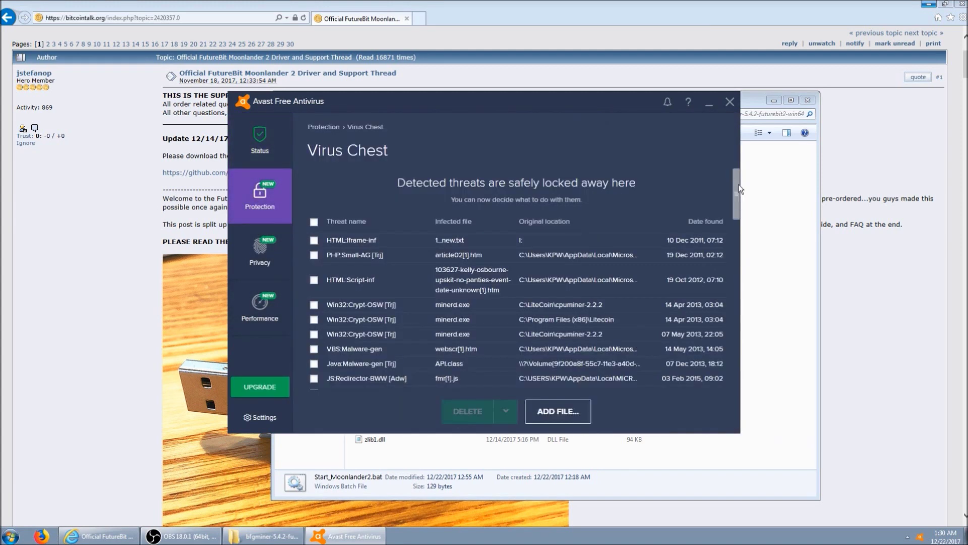
drag(737, 199, 725, 366)
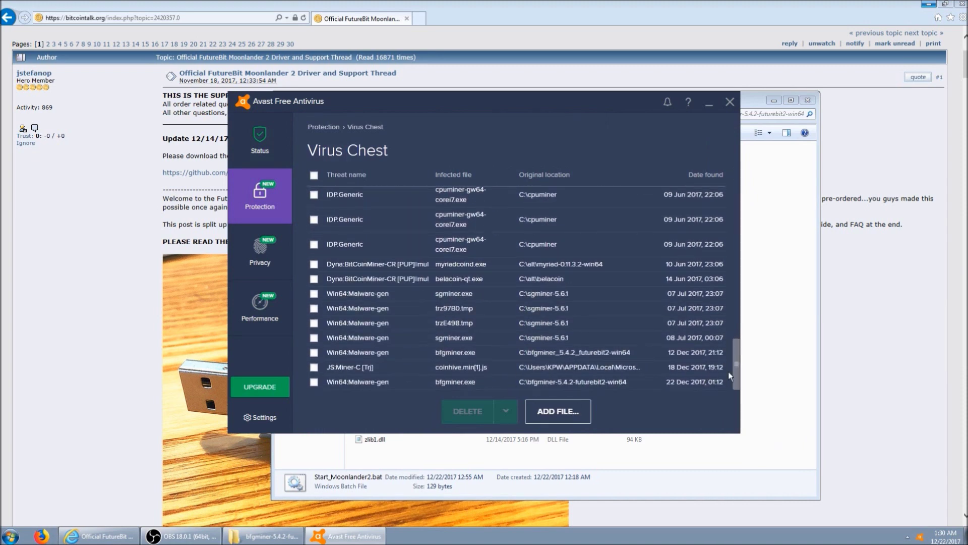
click(570, 381)
click(506, 411)
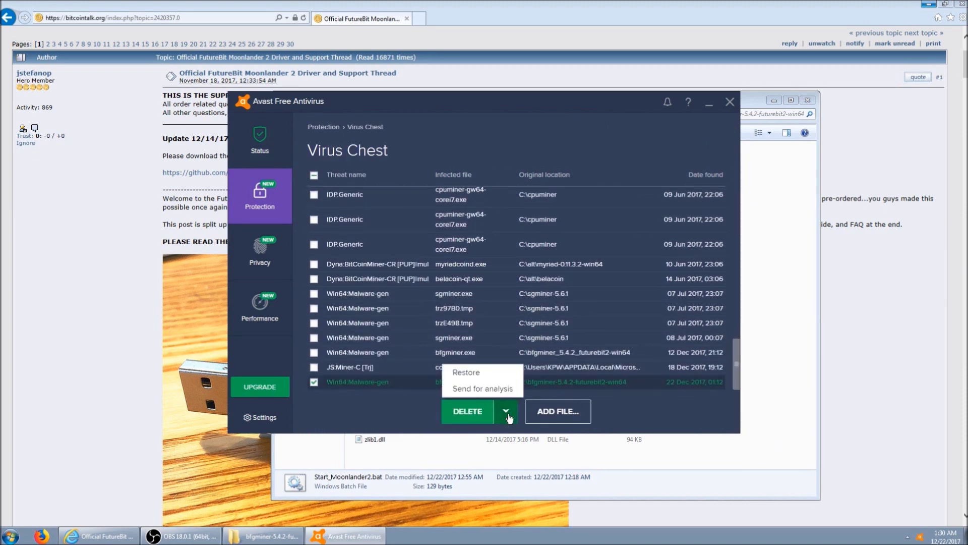
click(485, 375)
click(479, 288)
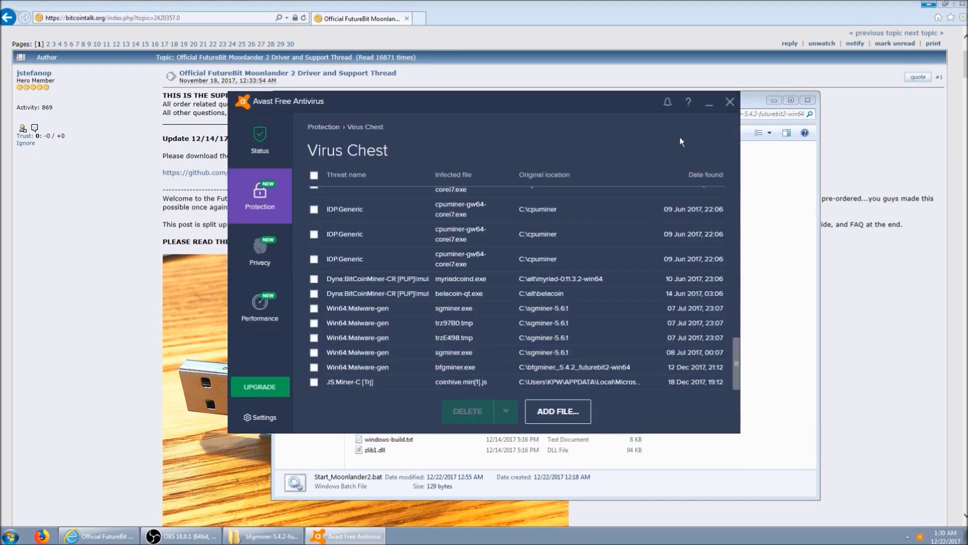
click(731, 101)
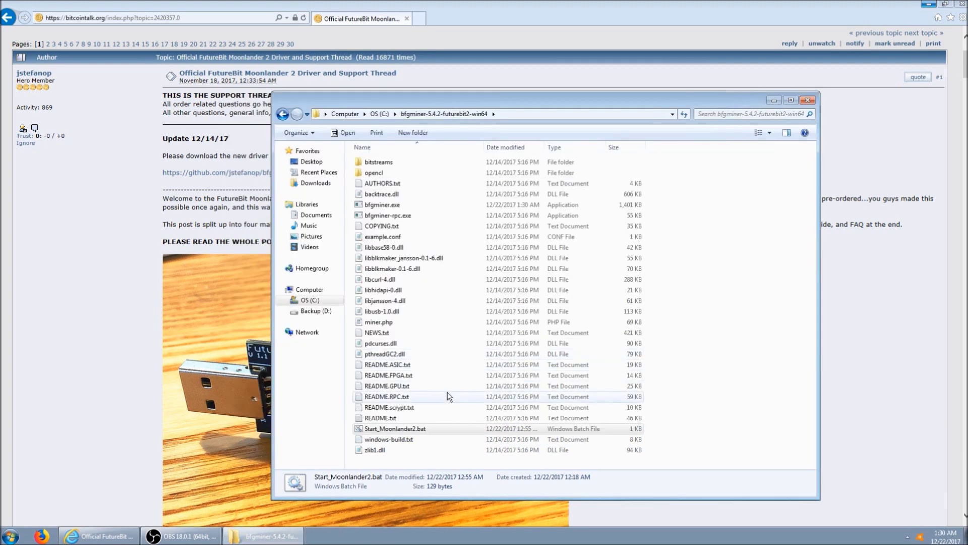
Relaunch Start_Moonlander2.bat and center the new bfgminer console window.
double_click(434, 429)
drag(181, 10, 562, 243)
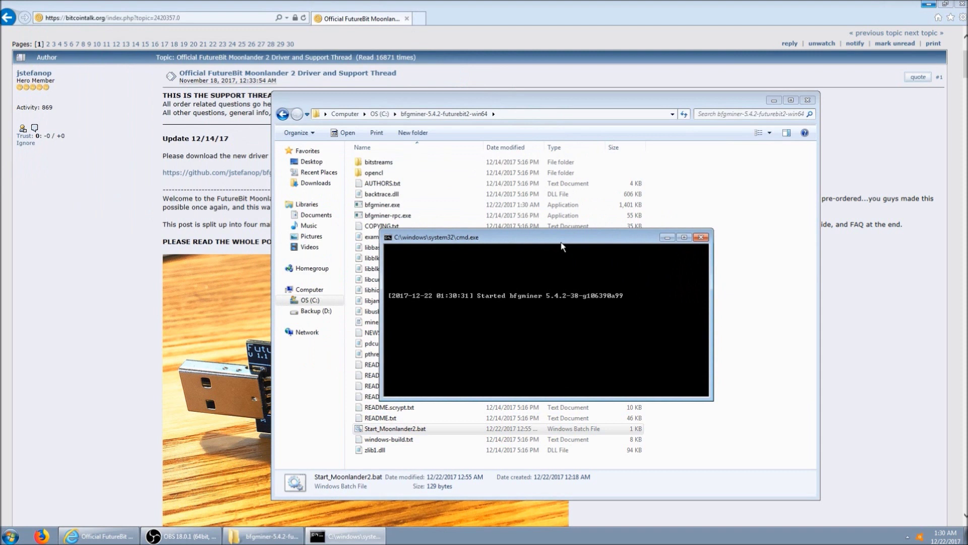